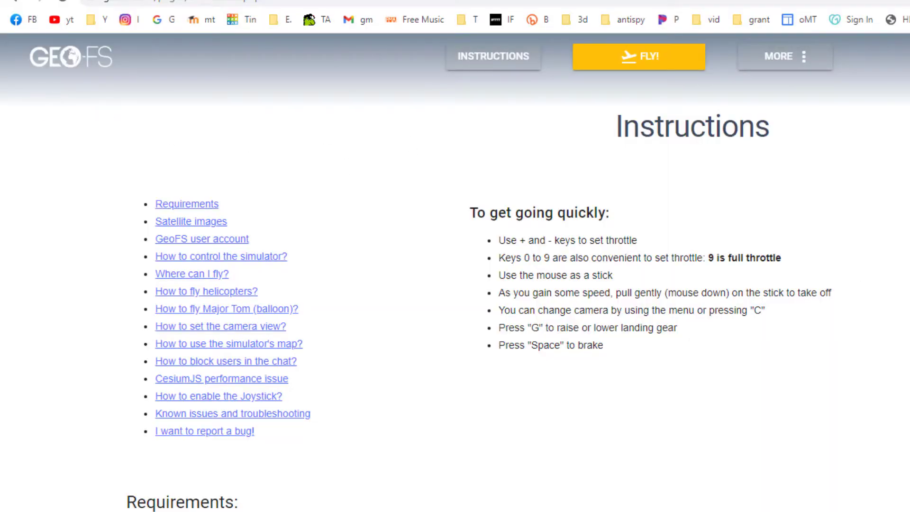
Step: Scroll down the GeoFS Instructions page to the WebGL performance tips
scroll(339, 403, "down", 20)
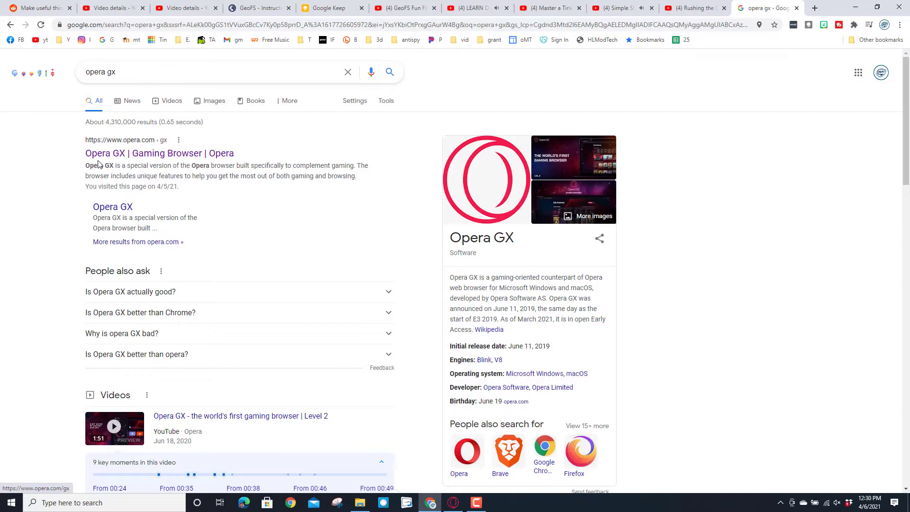
Step: Open the 'Opera GX | Gaming Browser | Opera' result to reach opera.com/gx
left_click(144, 156)
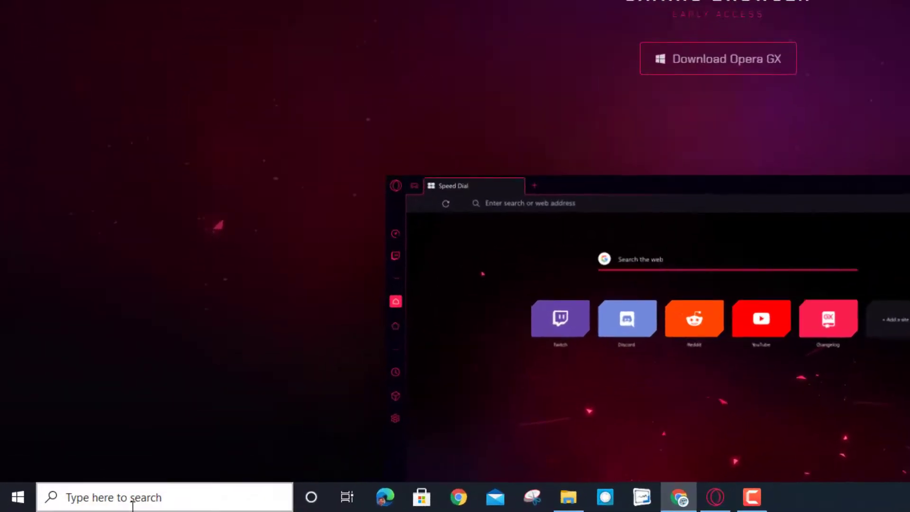
Step: Launch Settings from a 'sett' search and go to System > Display > Graphics settings
left_click(81, 504)
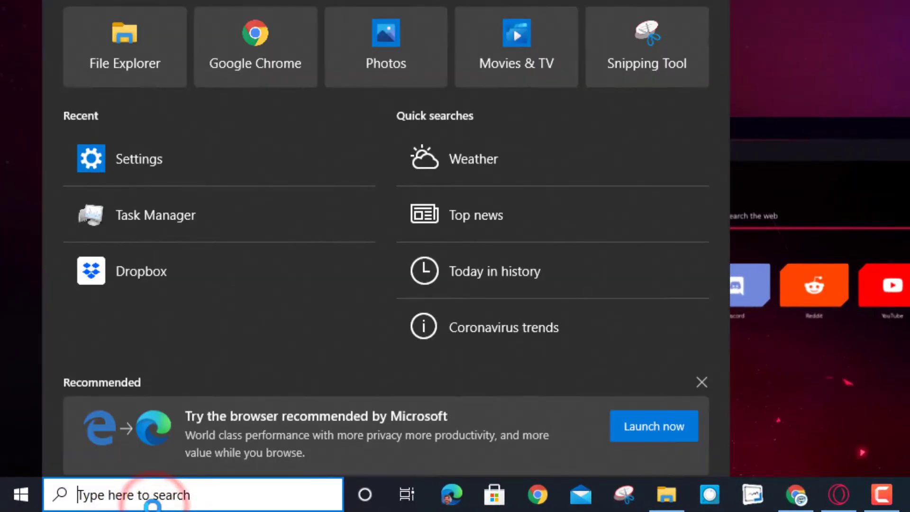
type("sett")
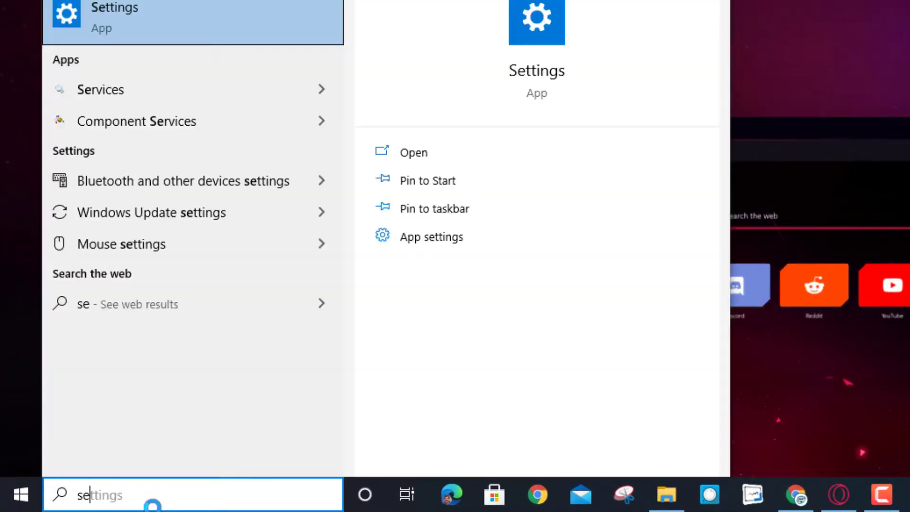
left_click(109, 25)
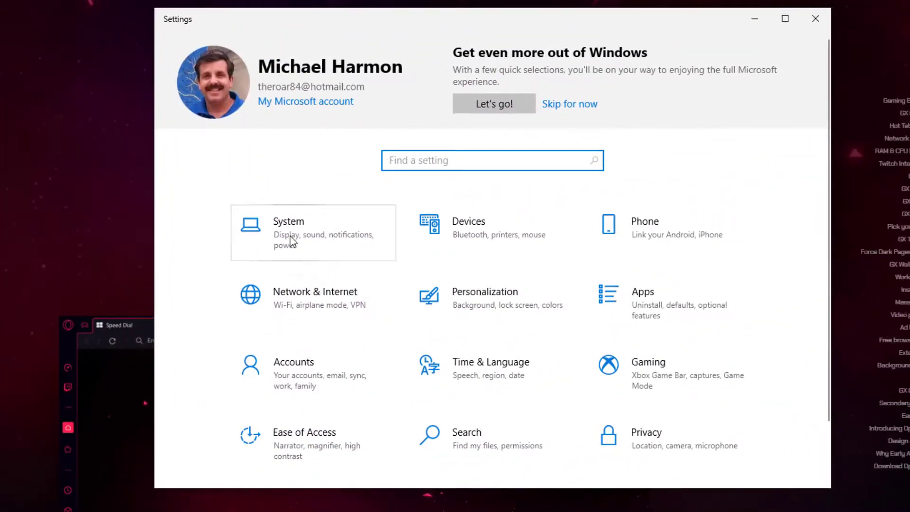
left_click(346, 204)
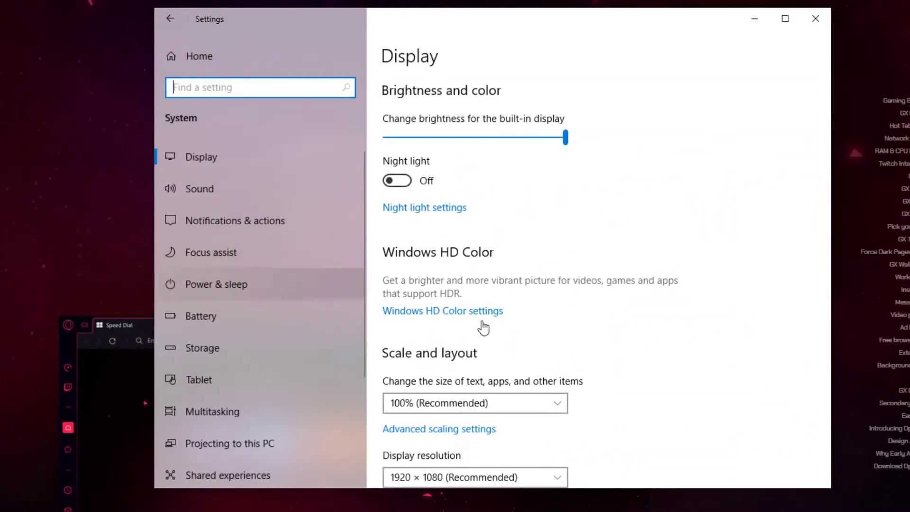
left_click(214, 152)
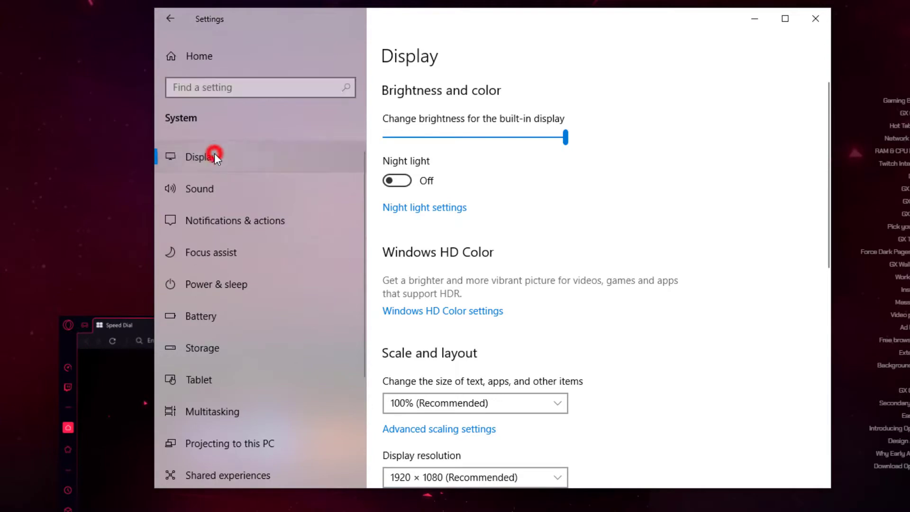
scroll(626, 294, "down", 5)
scroll(634, 291, "down", 1)
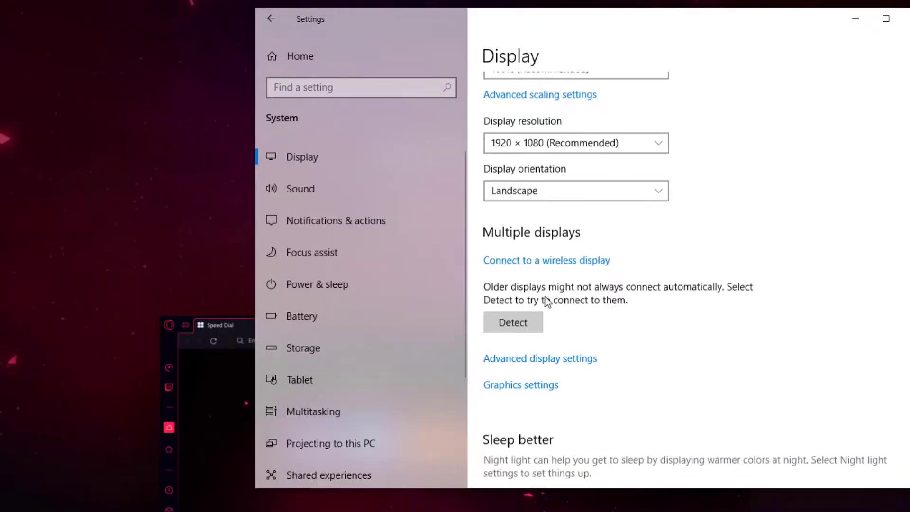
scroll(395, 289, "down", 3)
left_click(423, 259)
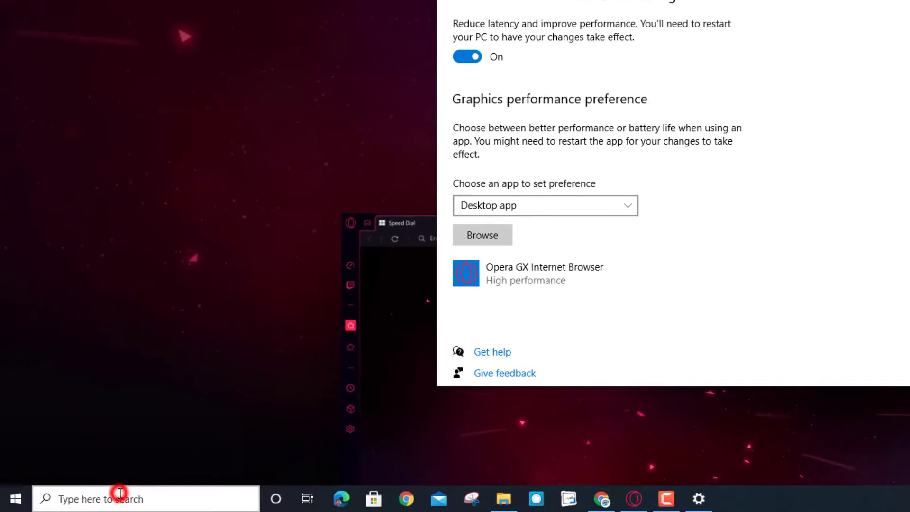
Step: In Task Manager, expand Opera GX and open the main process's file location
left_click(118, 493)
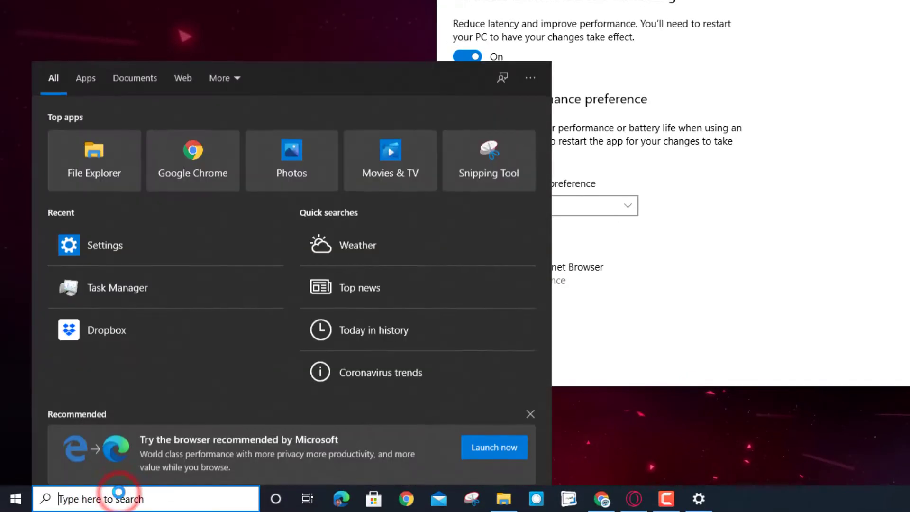
left_click(133, 292)
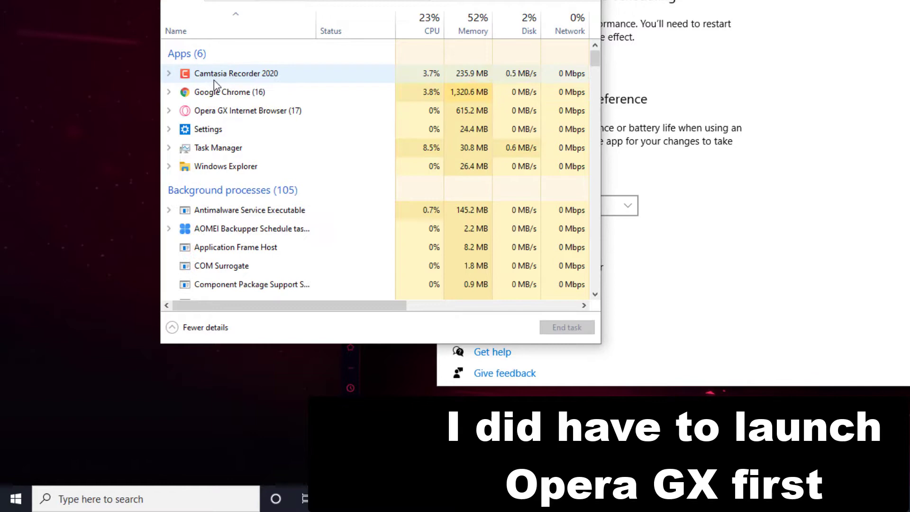
left_click(226, 112)
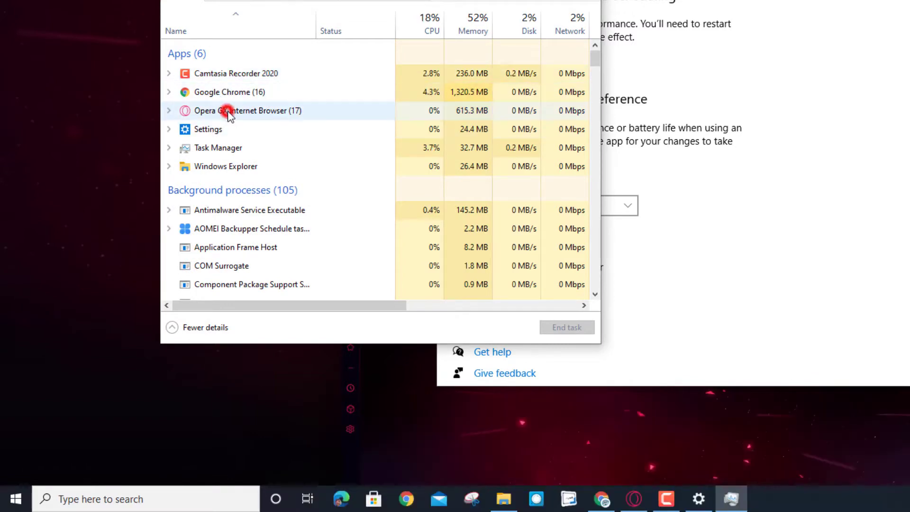
left_click(169, 111)
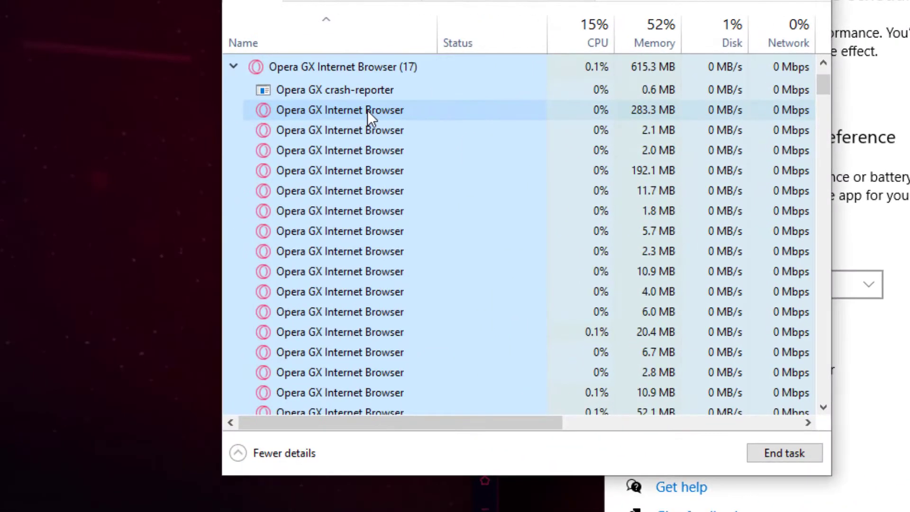
right_click(345, 105)
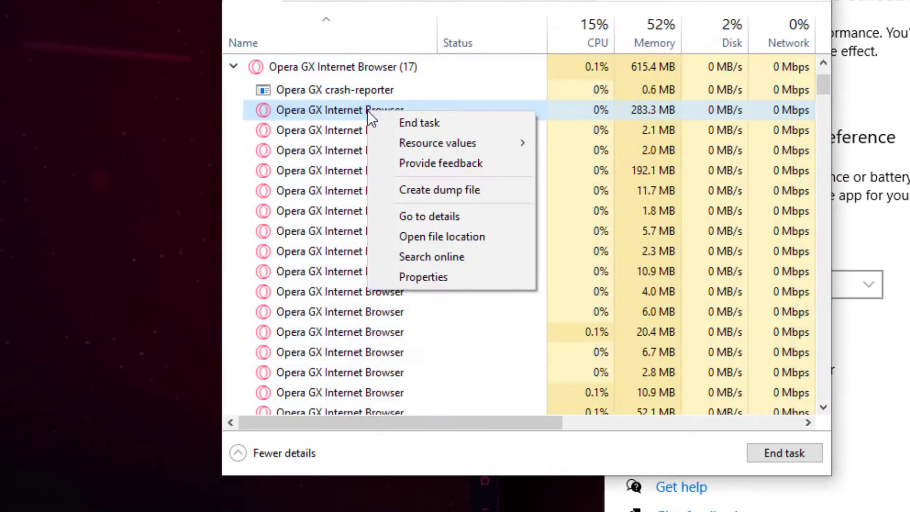
left_click(446, 240)
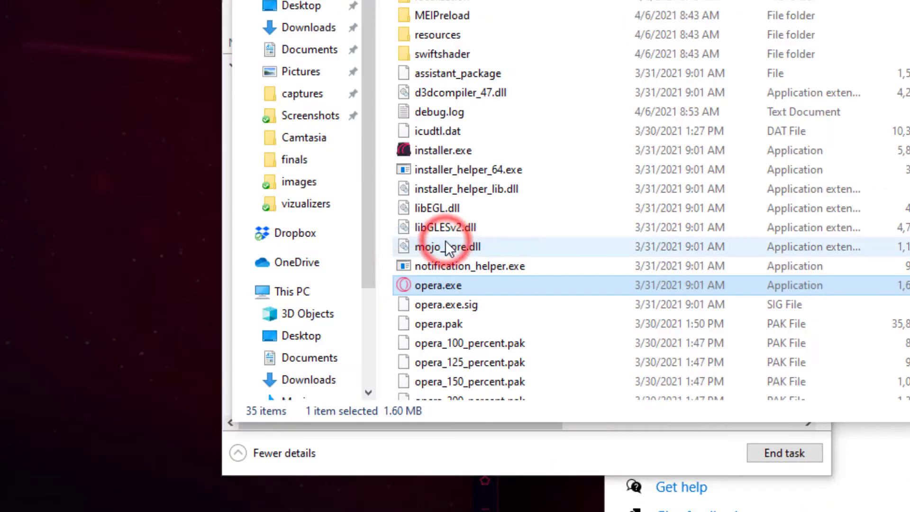
Step: Copy the address of the Opera GX install folder containing opera.exe
left_click(432, 283)
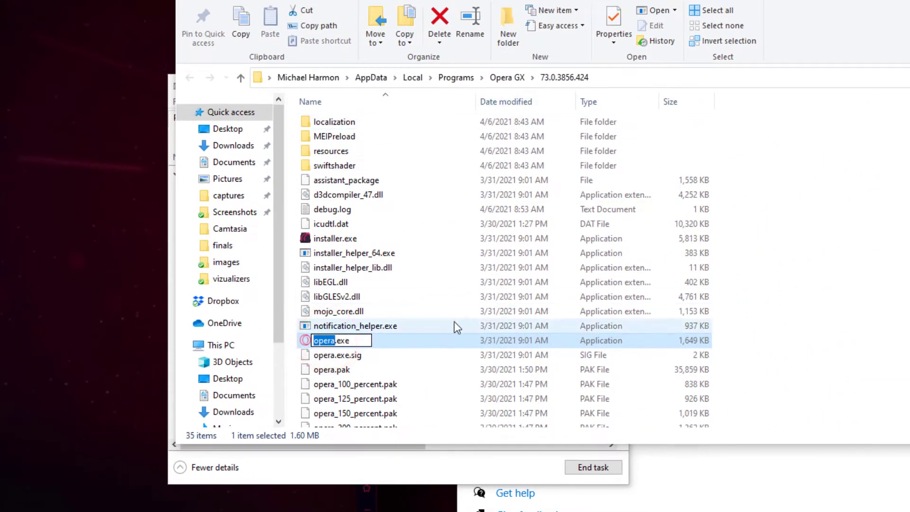
left_click(400, 342)
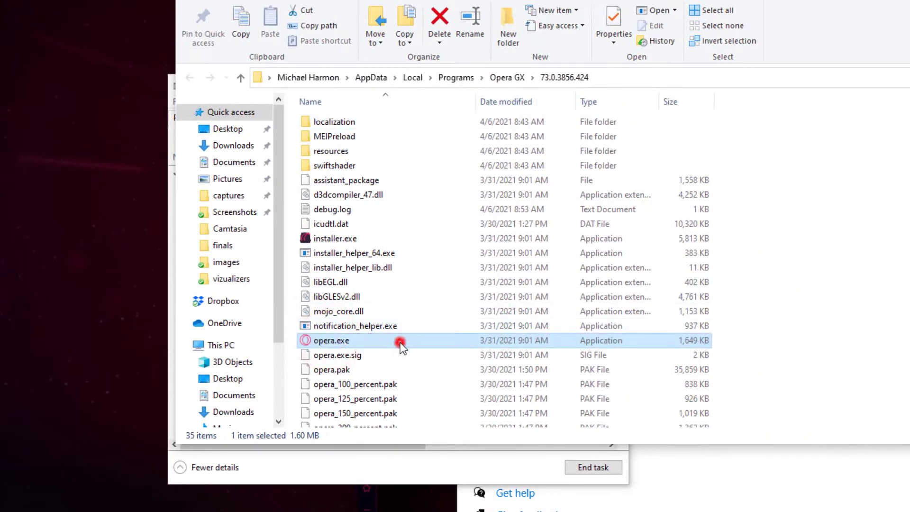
right_click(565, 78)
left_click(594, 87)
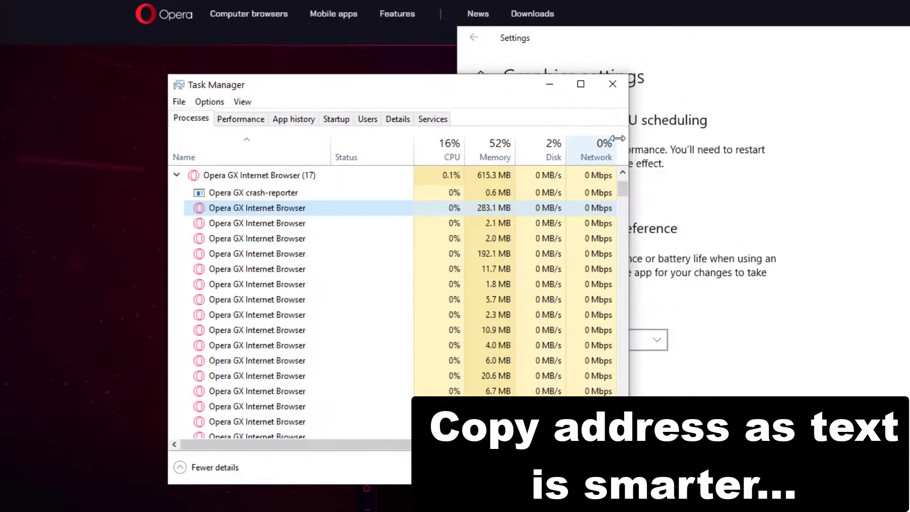
Step: Close Task Manager, browse for an app, and paste the Opera GX folder path
left_click(618, 84)
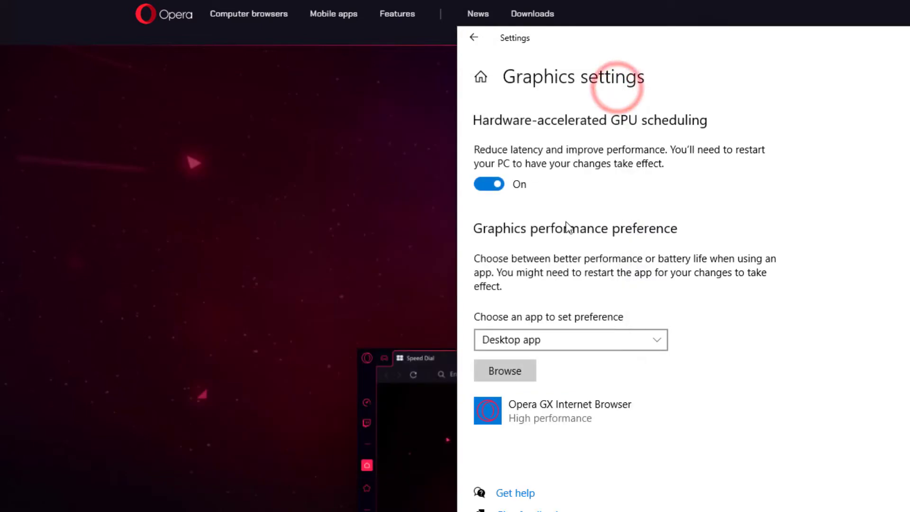
scroll(521, 346, "down", 1)
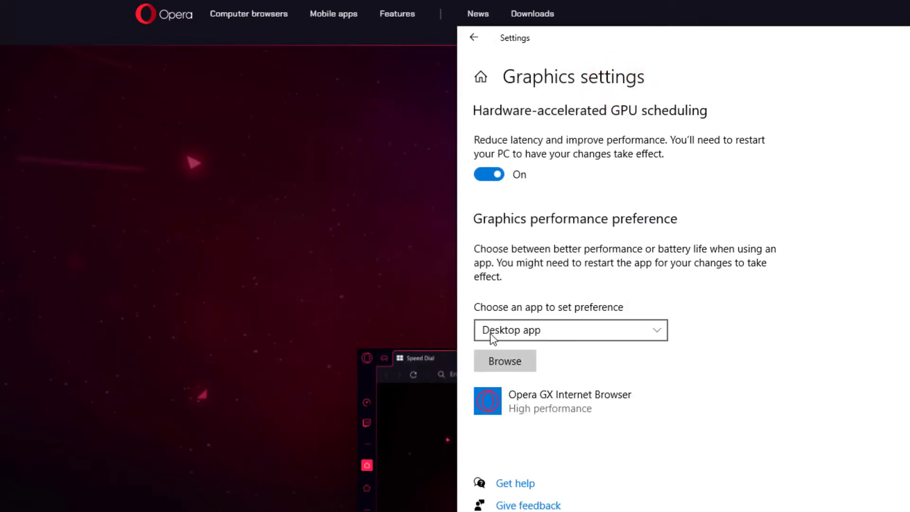
left_click(505, 362)
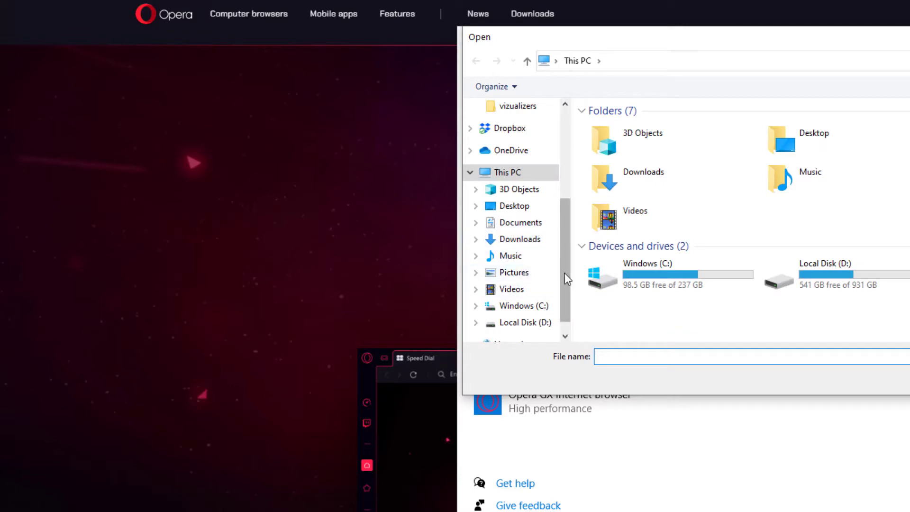
left_click(613, 60)
right_click(614, 61)
left_click(639, 120)
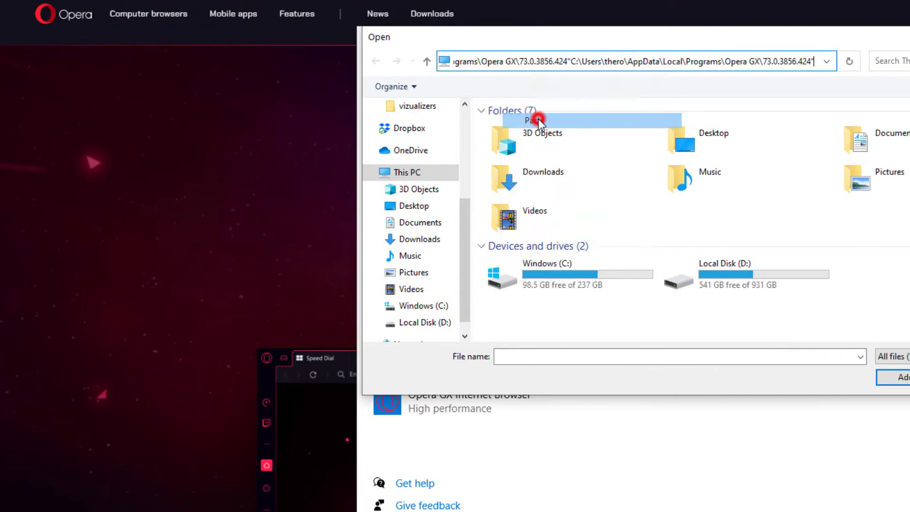
Step: Remove the duplicate path, open the 73.0.3856.424 folder, and add opera.exe
left_click(815, 62)
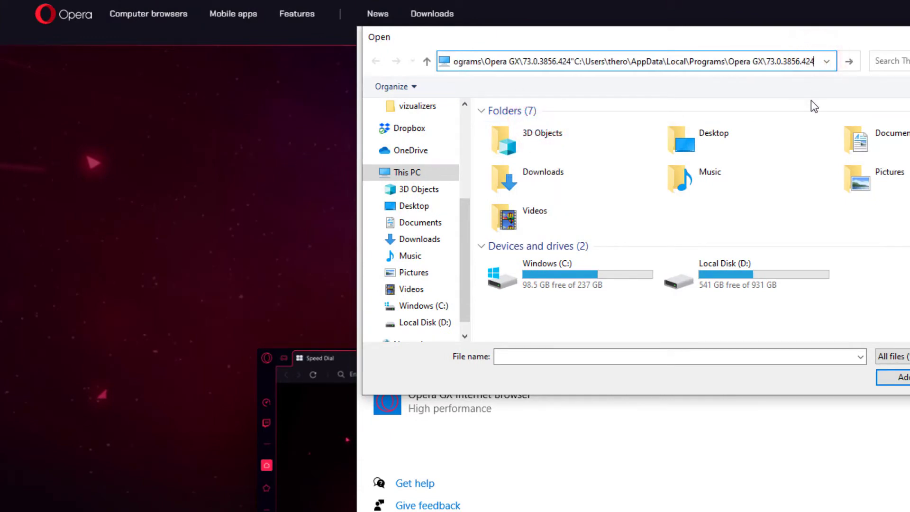
left_click(590, 65)
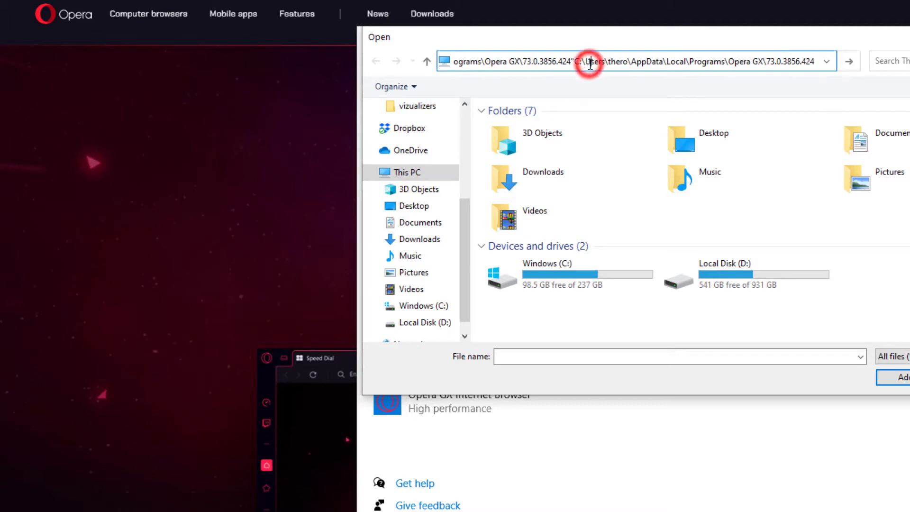
left_click(574, 61)
key("ctrl+shift+Left")
key("ctrl+shift+Left")
key("ctrl+shift+Left")
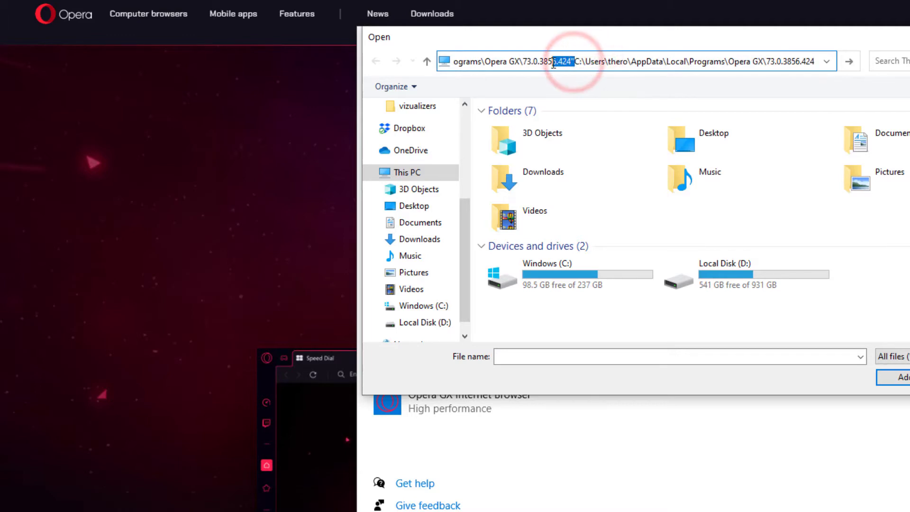
key("shift+Home")
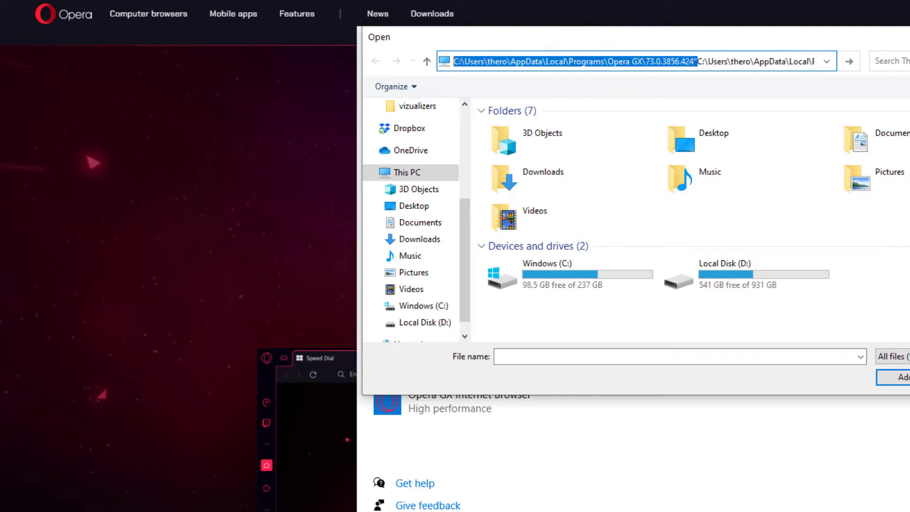
key("BackSpace")
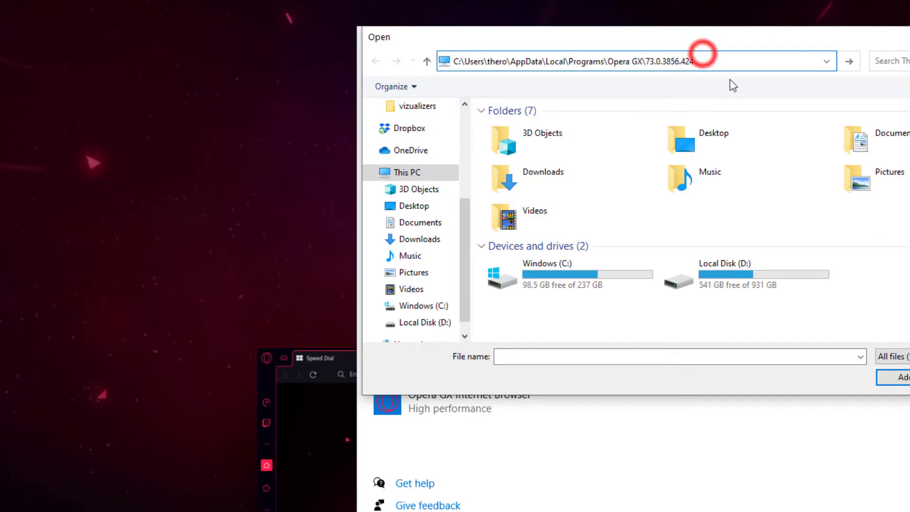
left_click(727, 59)
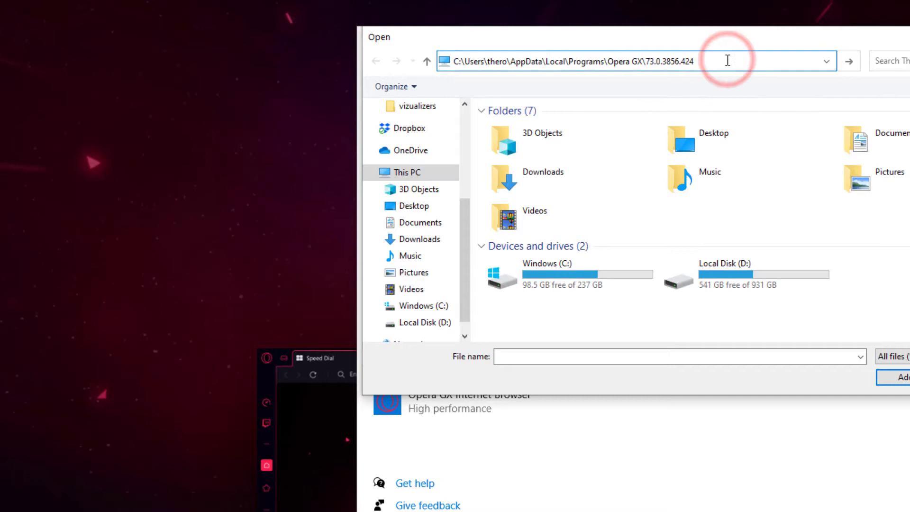
key("Return")
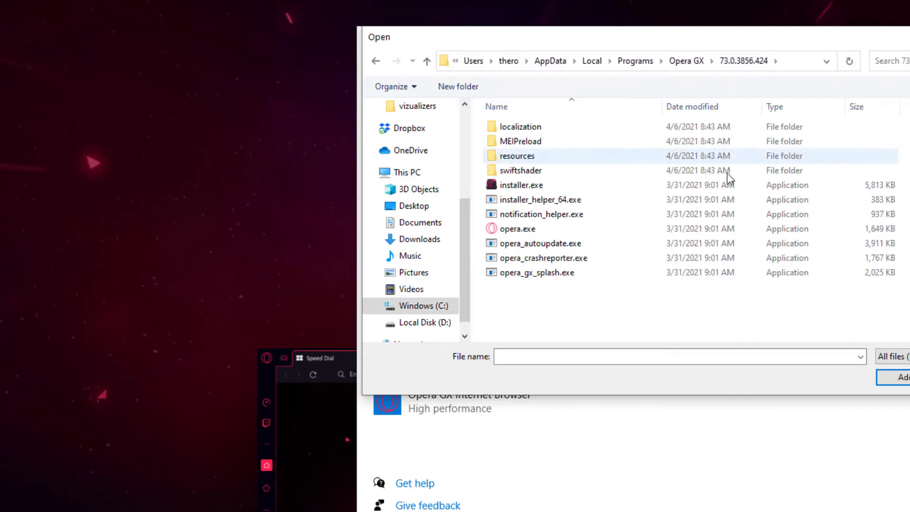
left_click(521, 231)
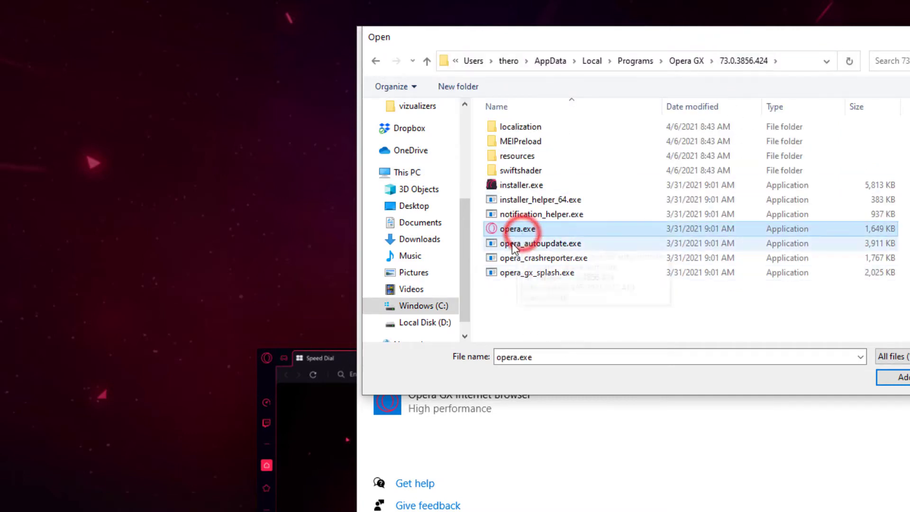
left_click(899, 377)
Step: Set Opera GX Internet Browser to High performance (NVIDIA GeForce GTX 1060) and save
left_click(596, 492)
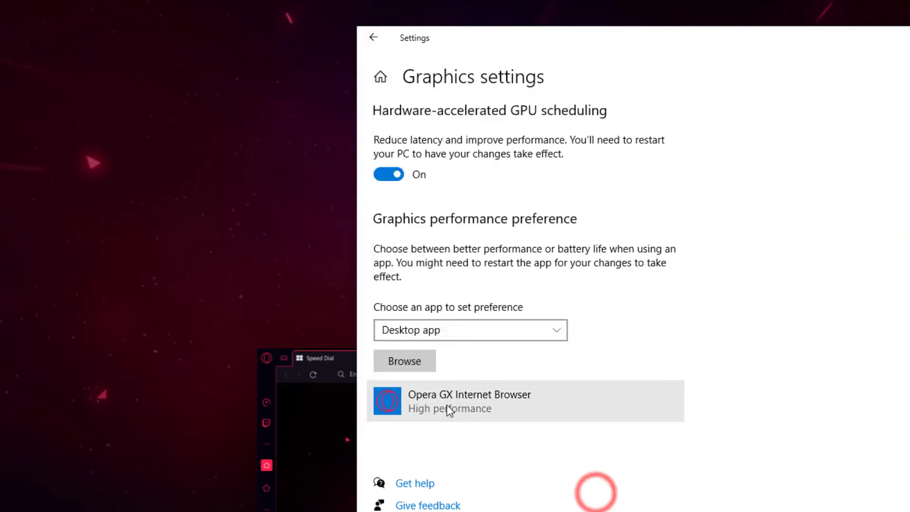
left_click(458, 405)
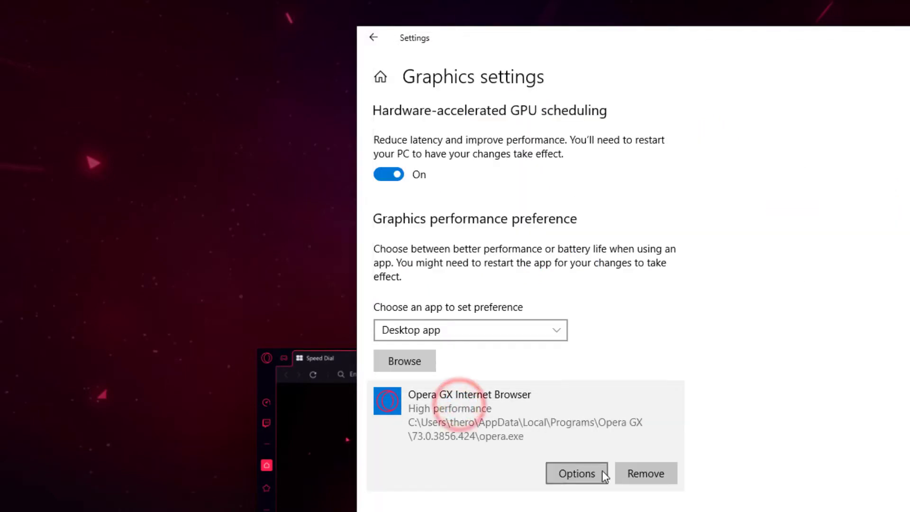
left_click(582, 476)
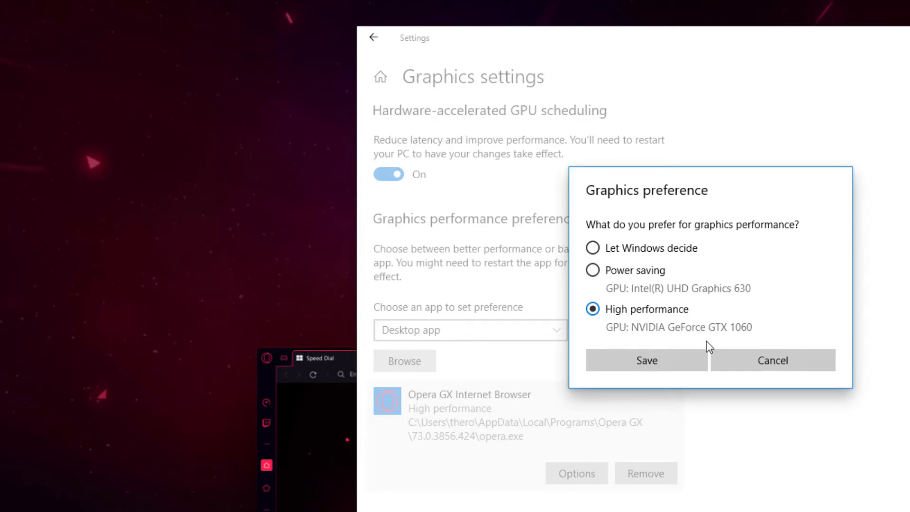
left_click(658, 360)
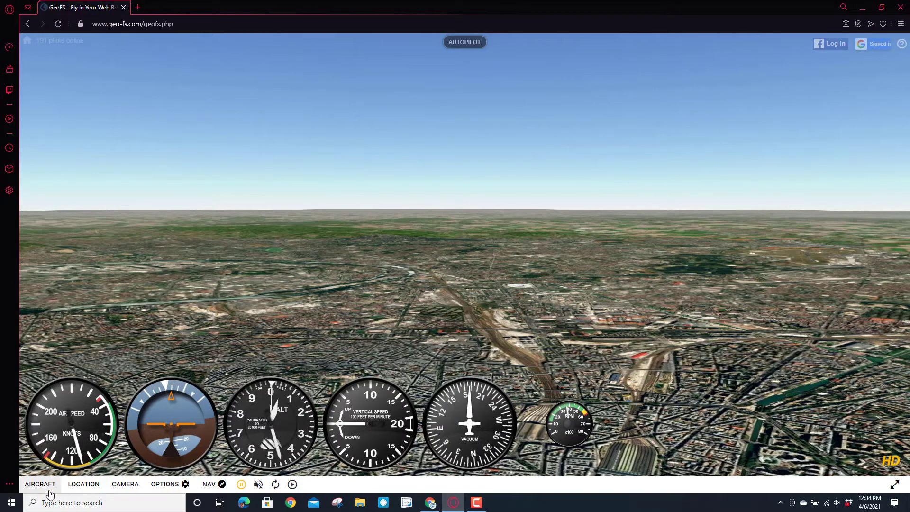
left_click(172, 486)
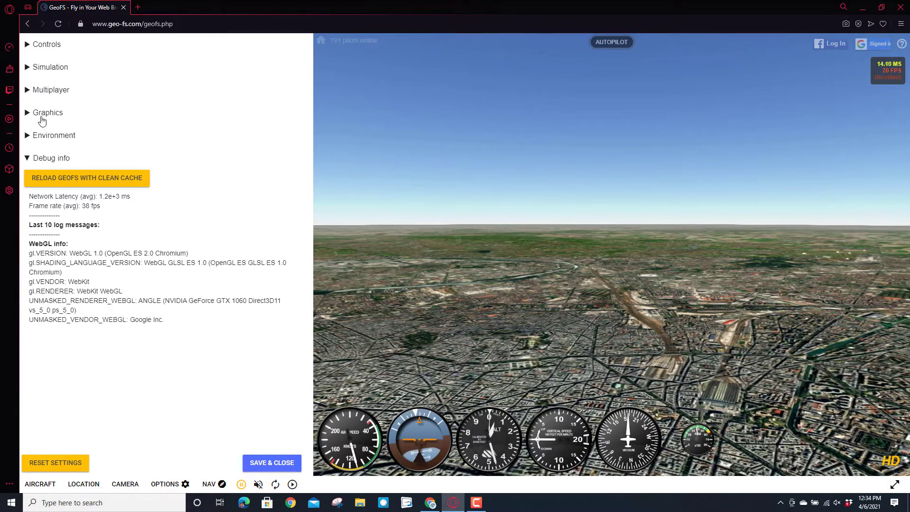
left_click(42, 114)
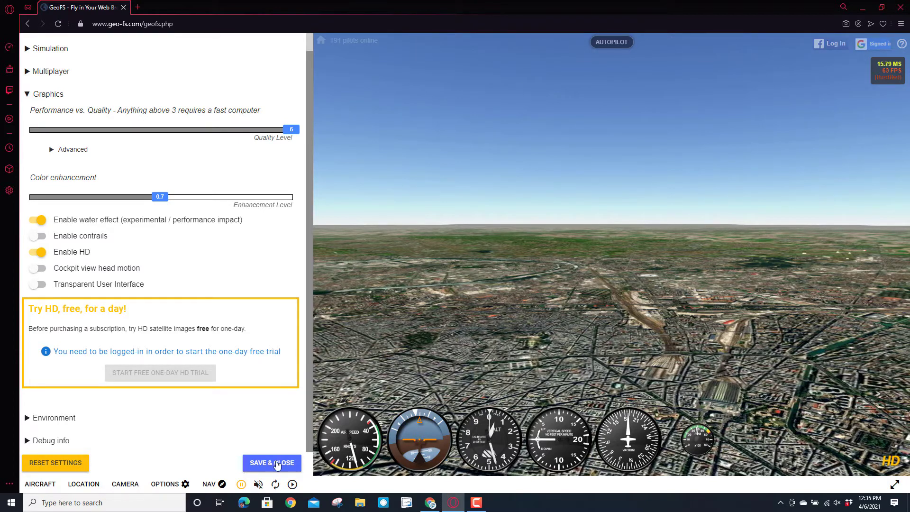
left_click(52, 441)
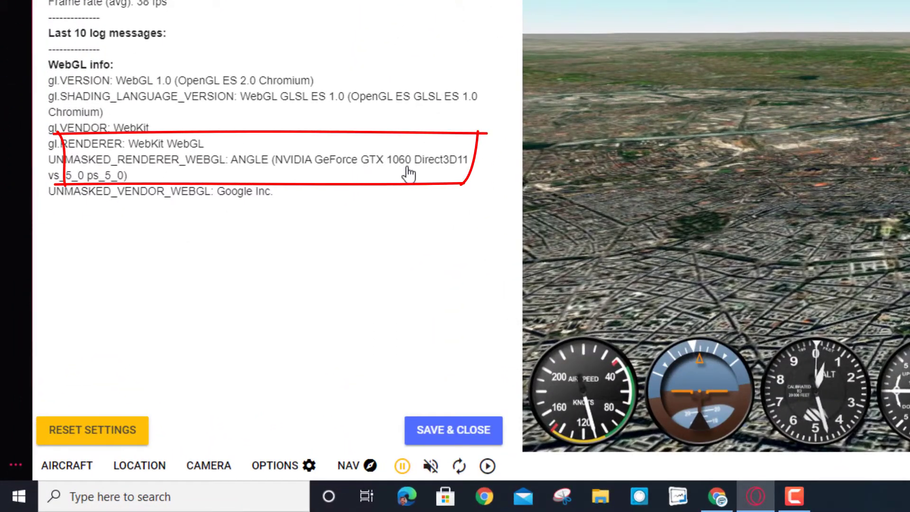
left_click(452, 427)
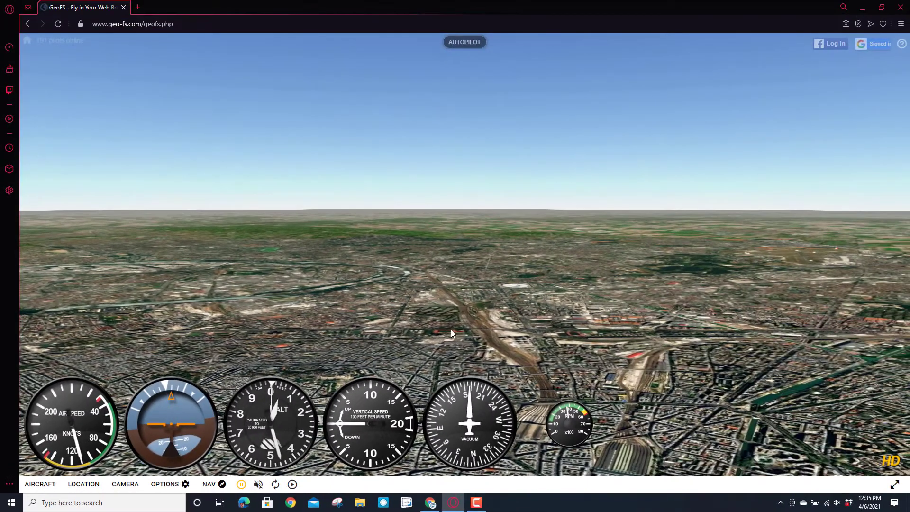
Step: Cycle the camera to an external chase view, then a side view of the biplane
key("c")
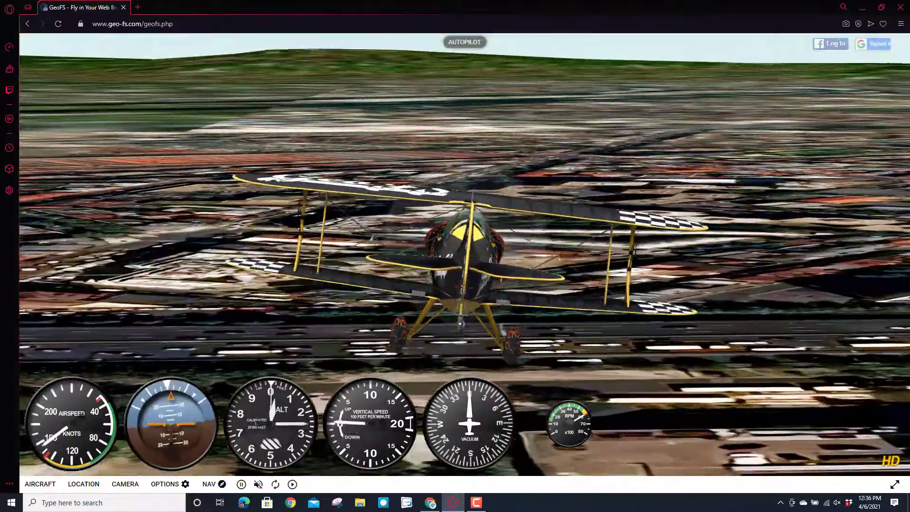
key("c")
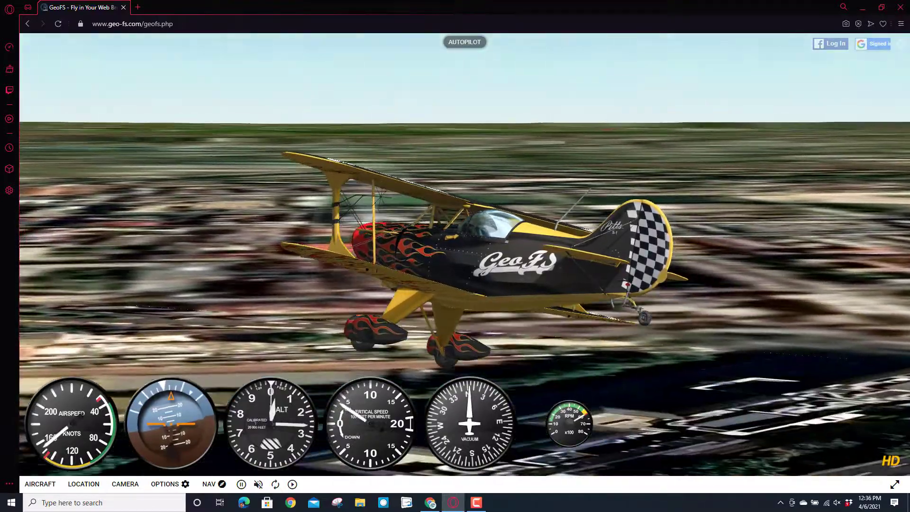